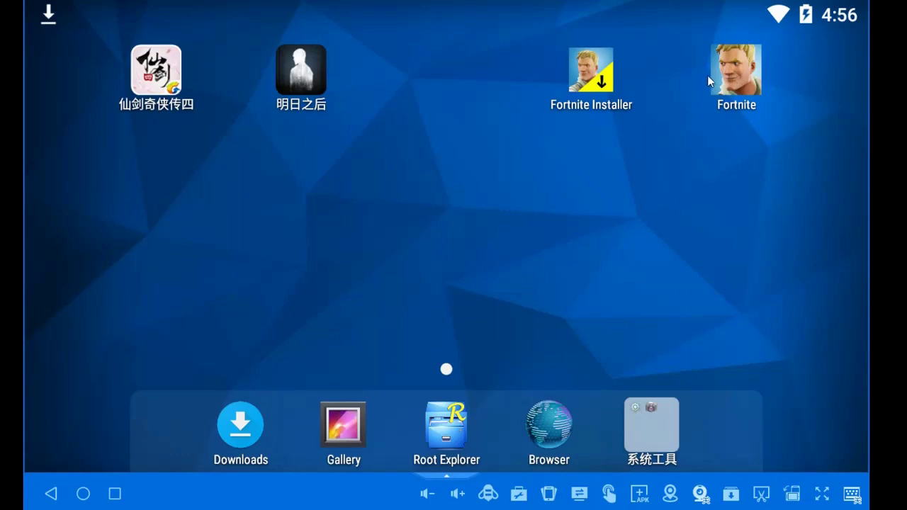
Drag the Fortnite icon back to the top-right of the home screen instead of uninstalling it.
left_click_drag(736, 70, 561, 268)
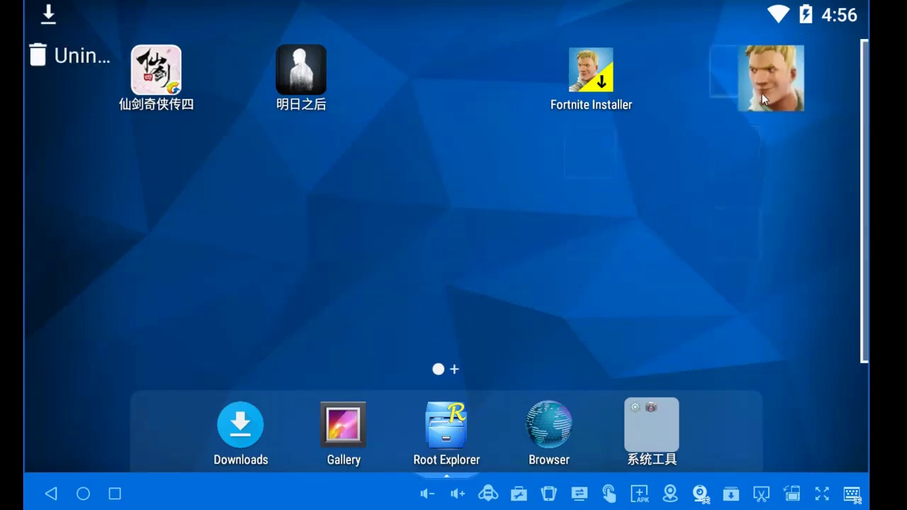
left_click_drag(560, 269, 761, 94)
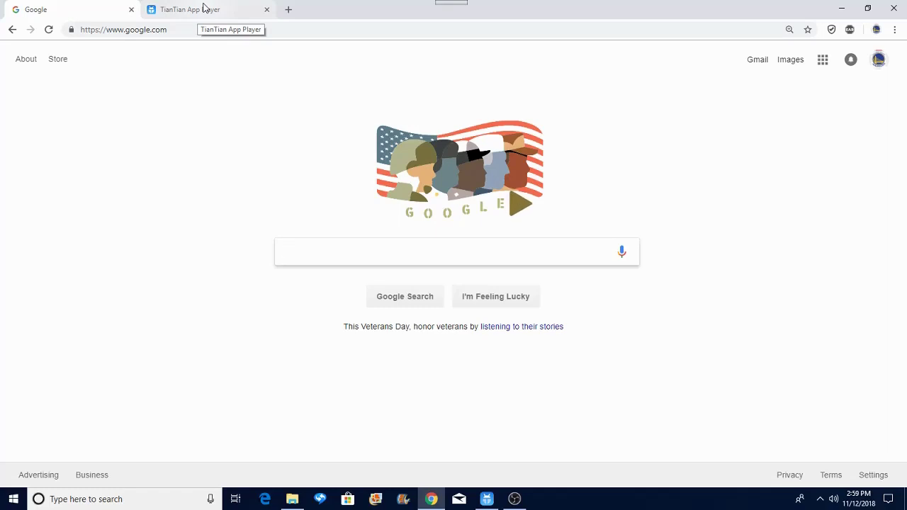
Start the TianTian setup download from the KOPLAYER App Player page in Chrome.
left_click(203, 8)
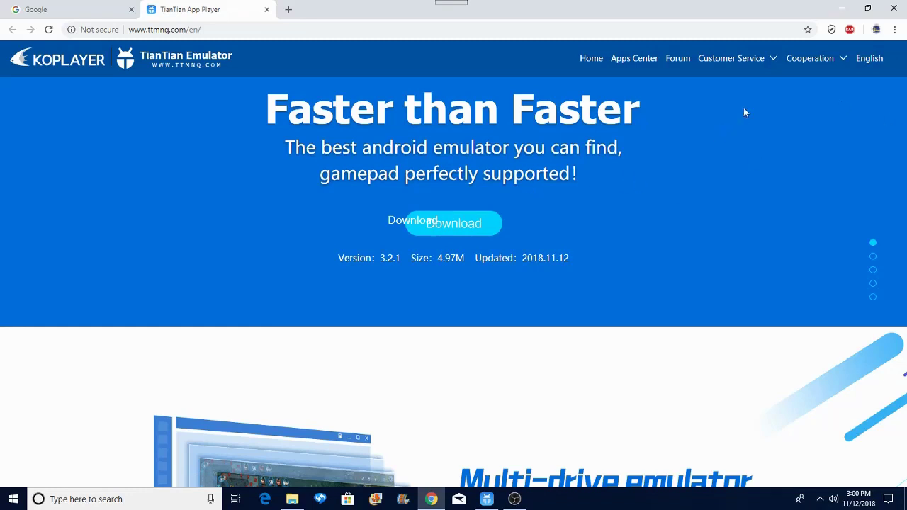
left_click(447, 223)
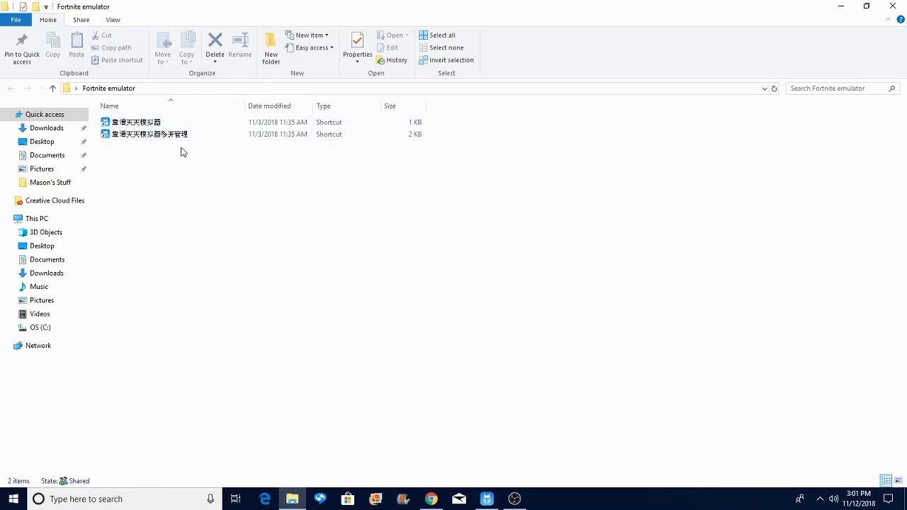
Select the multi-instance manager shortcut in the 'Fortnite emulator' folder and bring its window forward.
left_click_drag(107, 151, 192, 156)
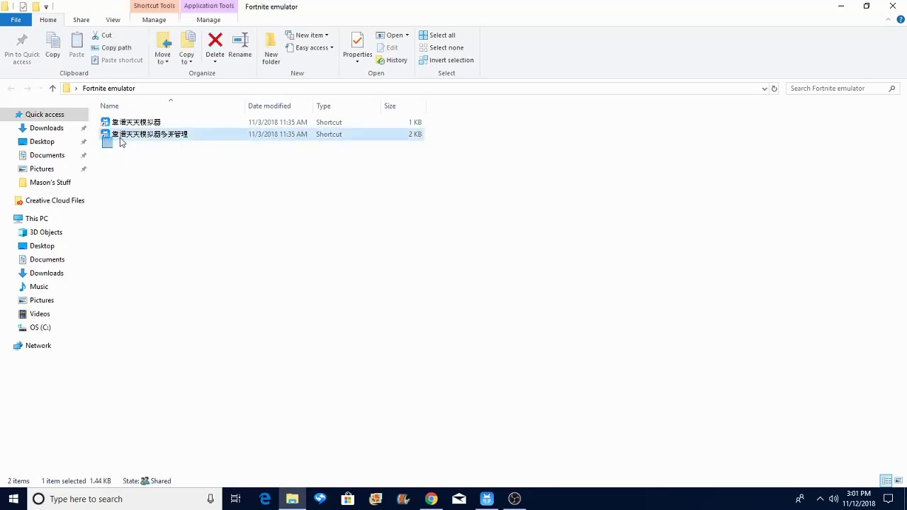
left_click(193, 136)
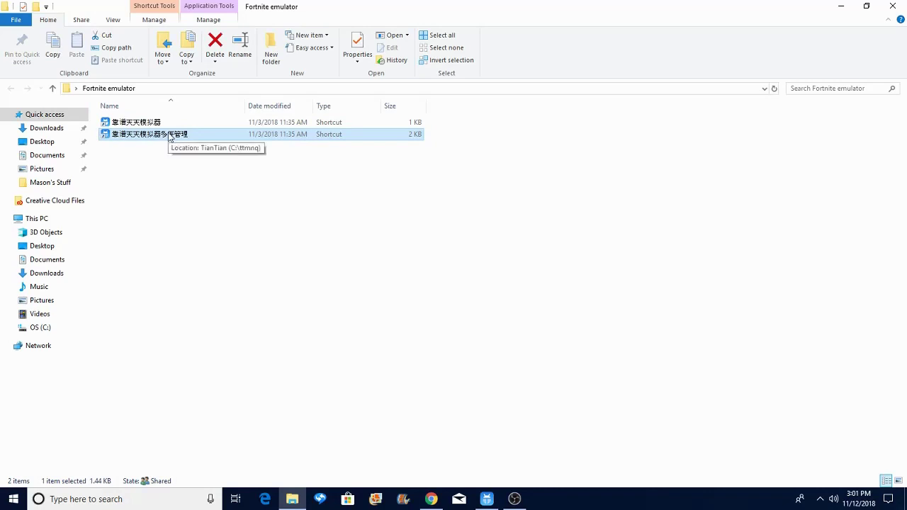
mouse_move(163, 134)
left_click(487, 498)
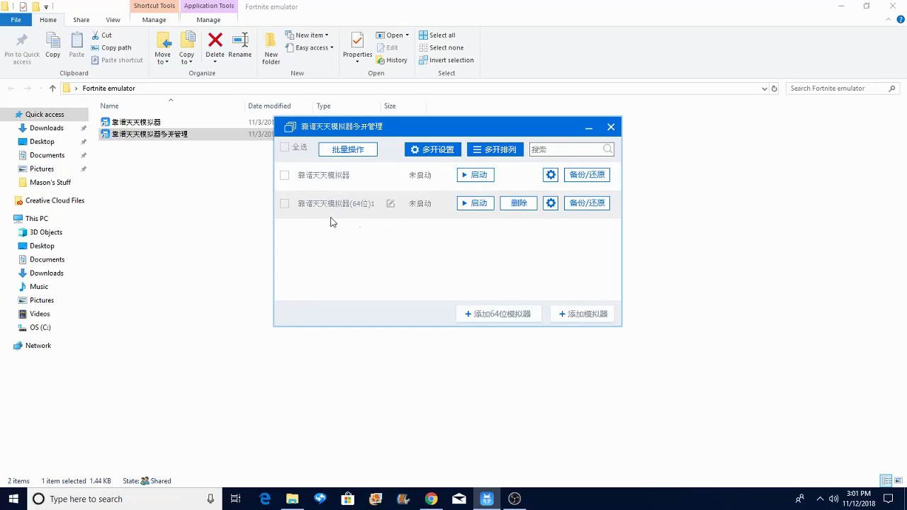
Add a third, 64-bit emulator instance with 添加64位模拟器 and launch it.
left_click(495, 319)
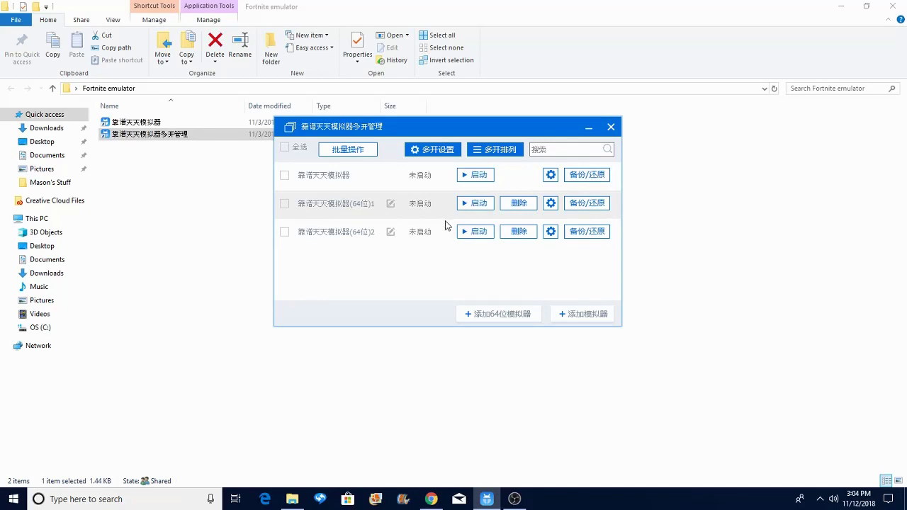
left_click(479, 237)
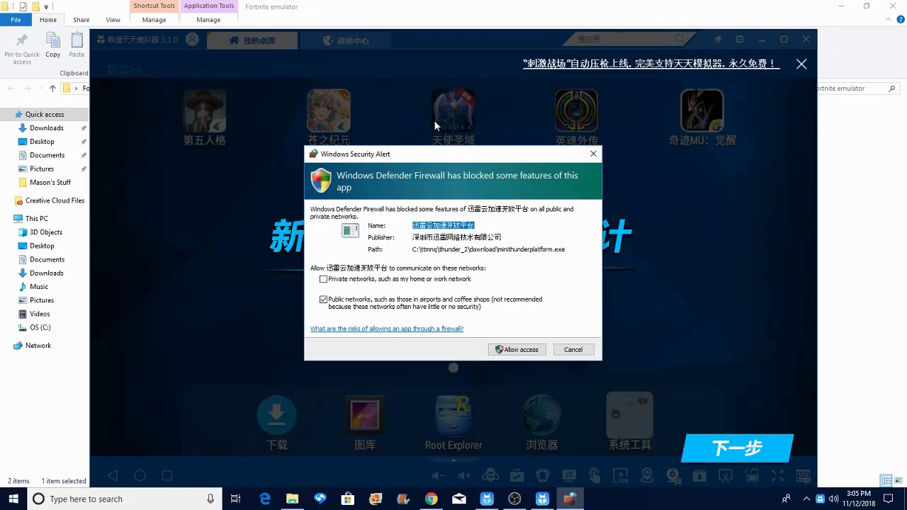
Dismiss the firewall alert and promo banner, then step through the new-version tutorial with 下一步.
left_click(599, 157)
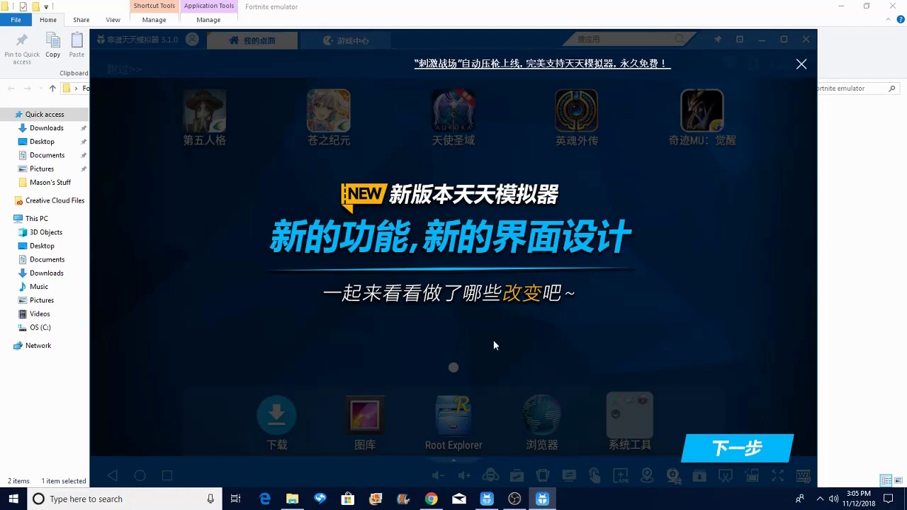
left_click(801, 64)
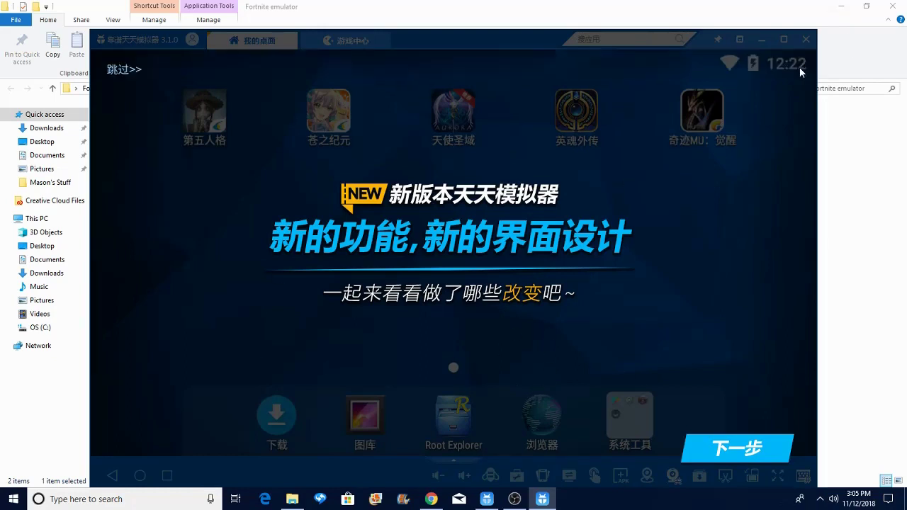
left_click(755, 453)
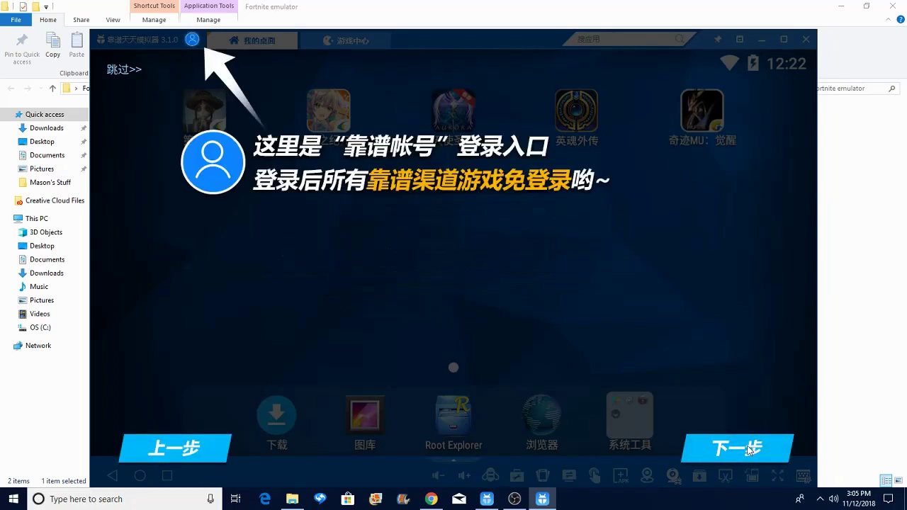
left_click(750, 451)
left_click(750, 451)
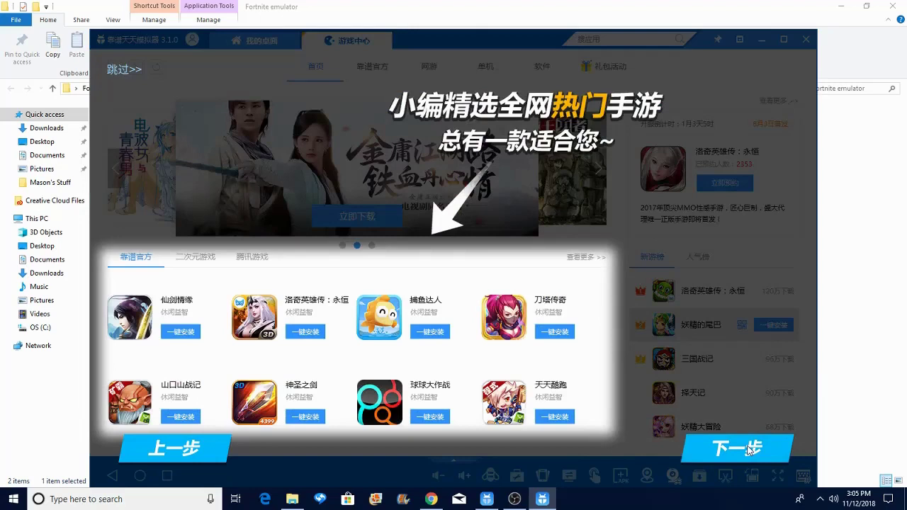
left_click(749, 449)
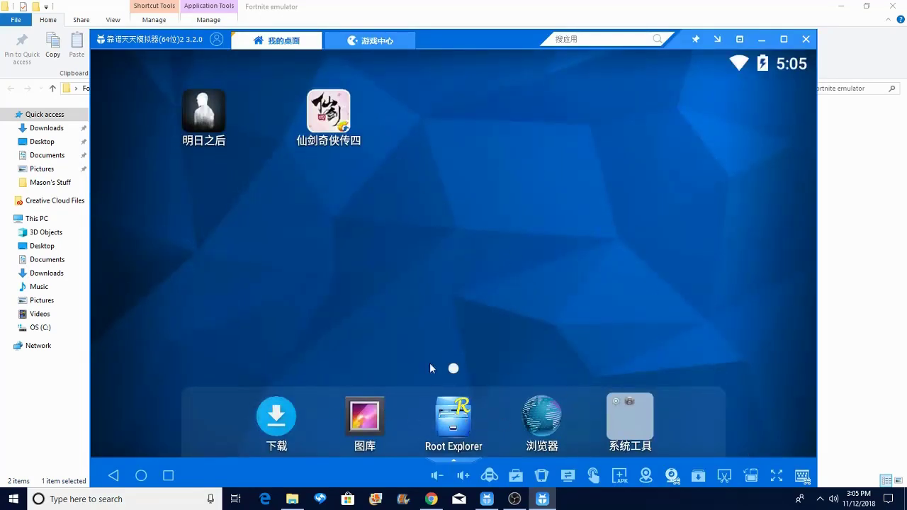
Open Android Settings from System Tools and go to Language & input.
left_click(636, 423)
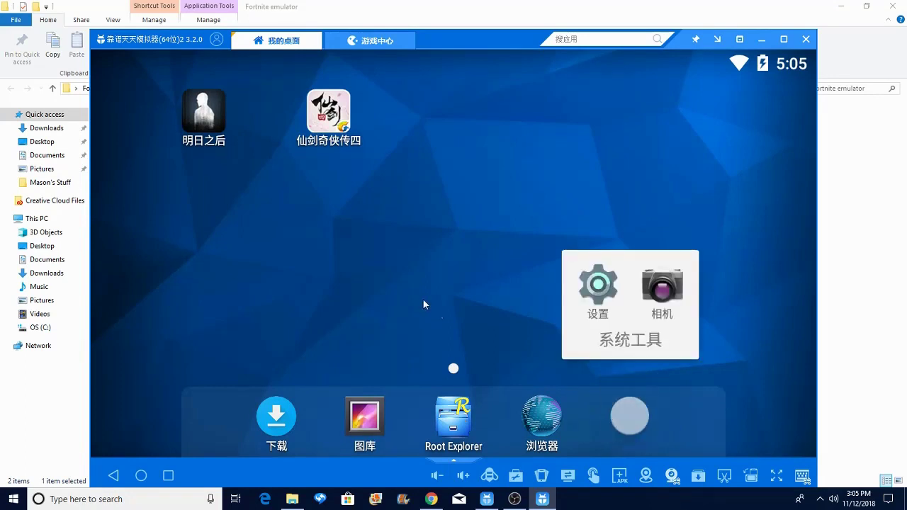
left_click(583, 299)
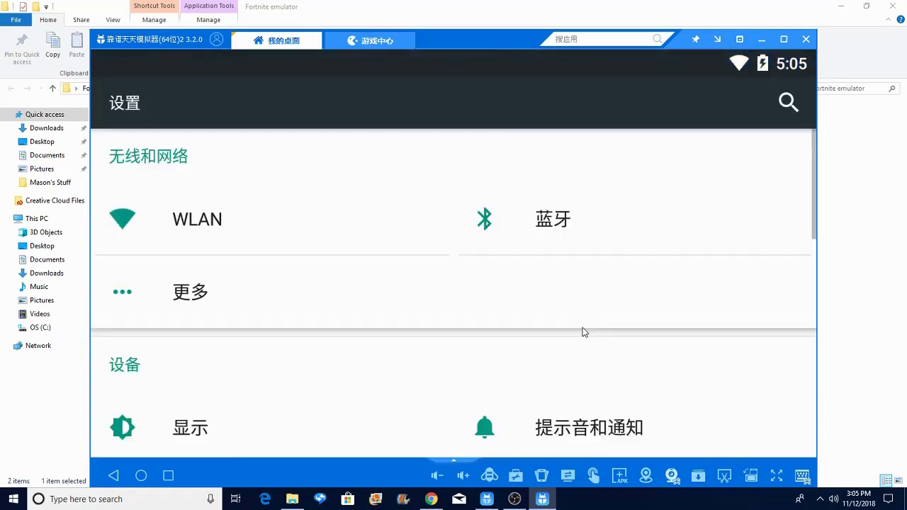
scroll(573, 334, "down", 3)
scroll(540, 345, "down", 2)
scroll(541, 344, "down", 2)
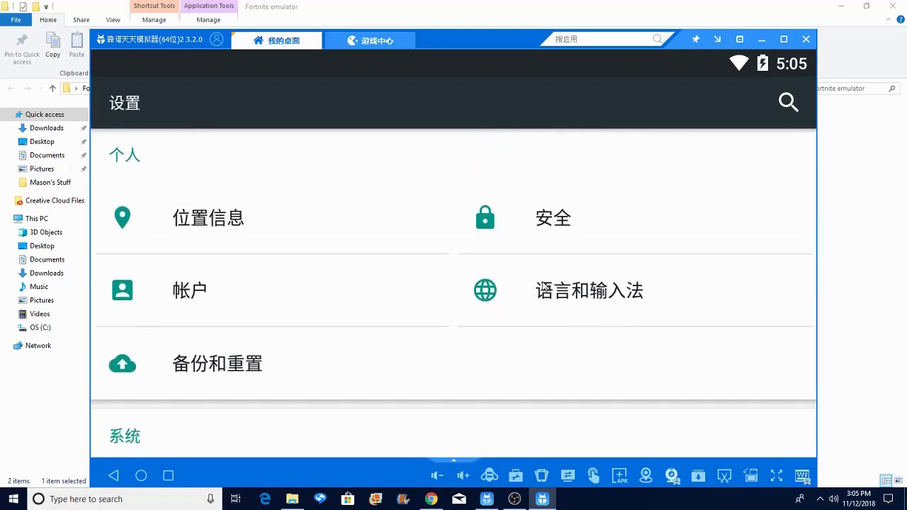
left_click(583, 298)
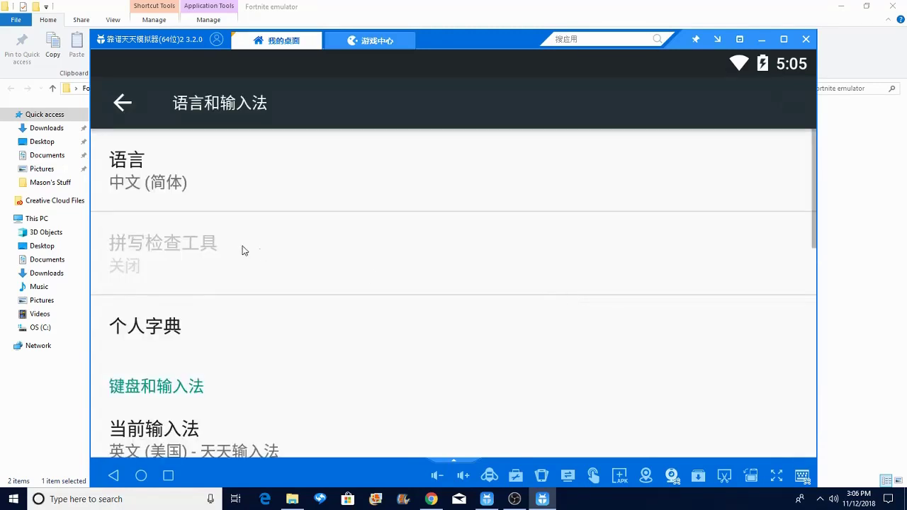
scroll(192, 223, "down", 1)
scroll(195, 205, "up", 1)
Choose English (United States) as the system language and return to the home screen.
left_click(196, 192)
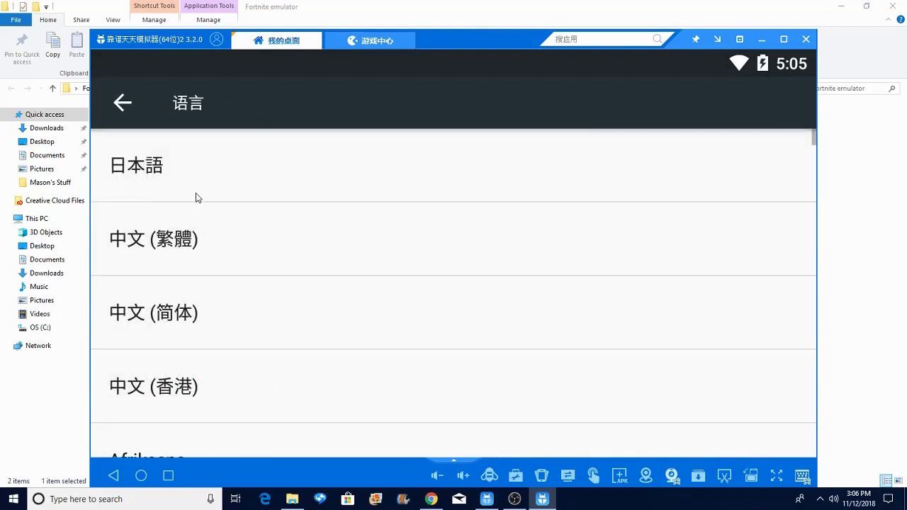
scroll(197, 202, "down", 2)
scroll(196, 208, "down", 1)
scroll(196, 208, "down", 1)
scroll(212, 207, "down", 2)
scroll(216, 208, "down", 2)
scroll(219, 208, "down", 2)
scroll(219, 208, "down", 2)
scroll(219, 209, "down", 2)
scroll(273, 291, "down", 3)
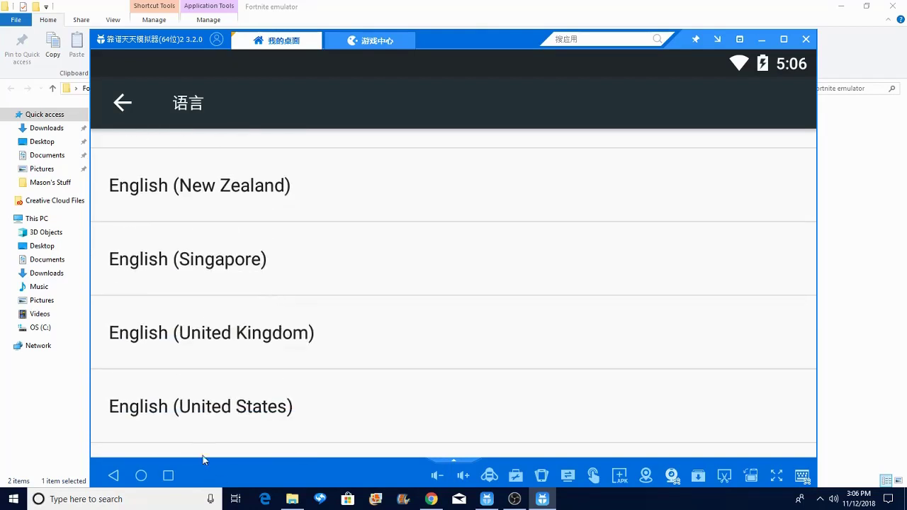
scroll(213, 383, "down", 2)
left_click(241, 281)
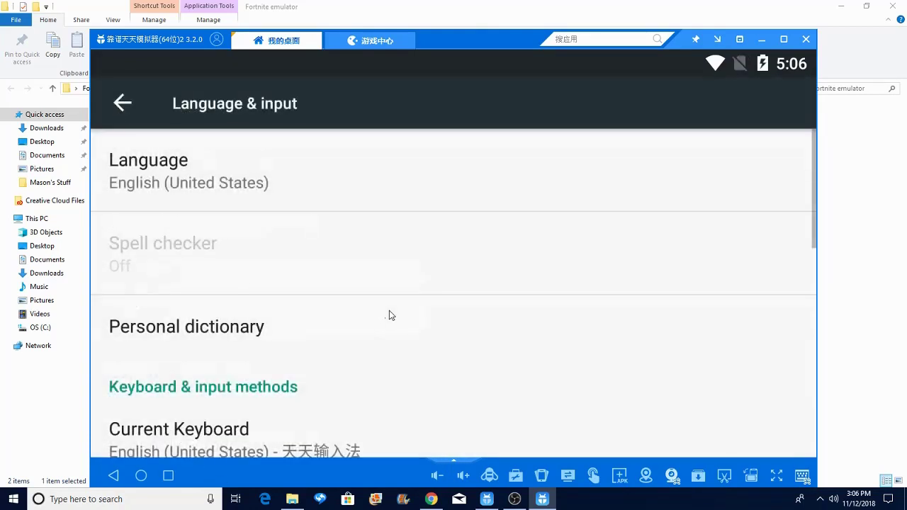
left_click(124, 102)
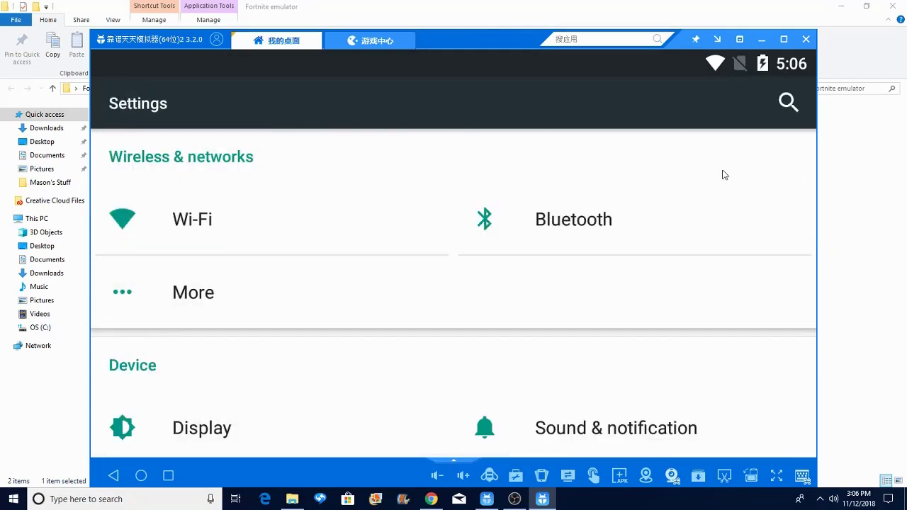
left_click(141, 475)
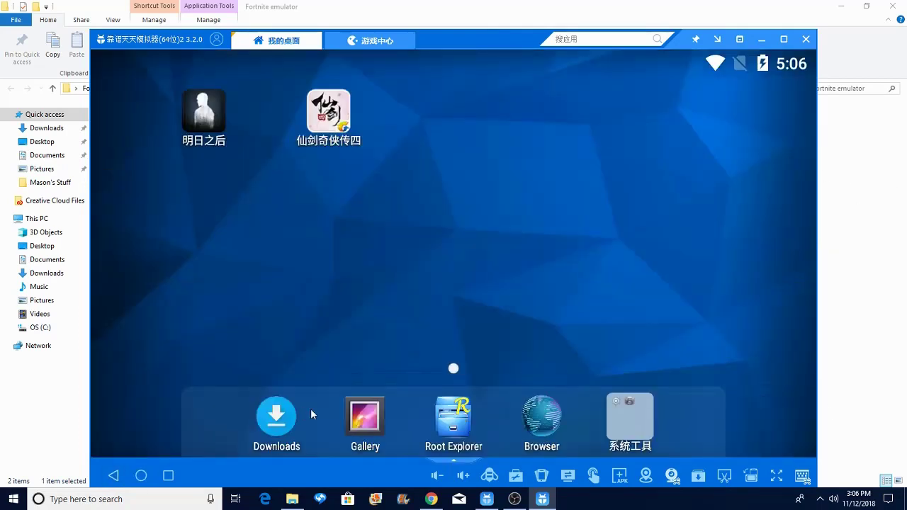
Search 'fortnite android' in the emulator browser and open the Epic Games Fortnite page.
left_click(545, 423)
left_click(322, 113)
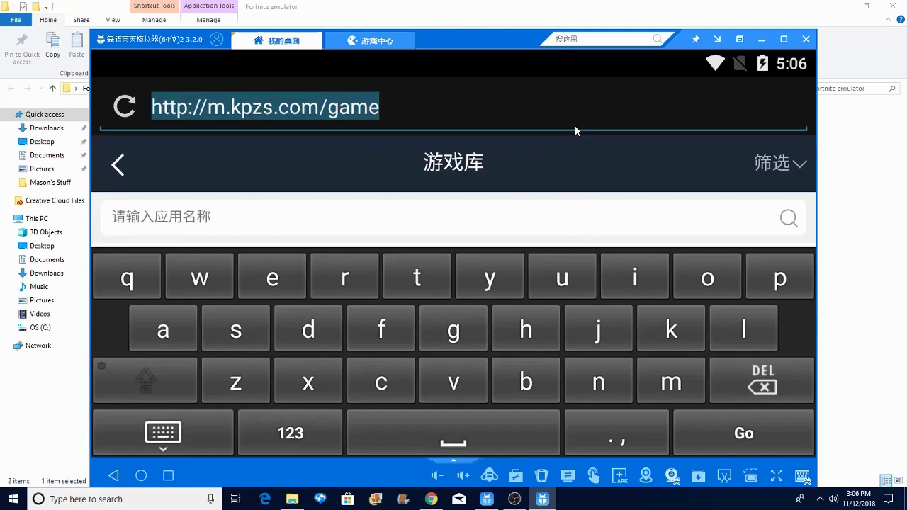
type("fortnite android")
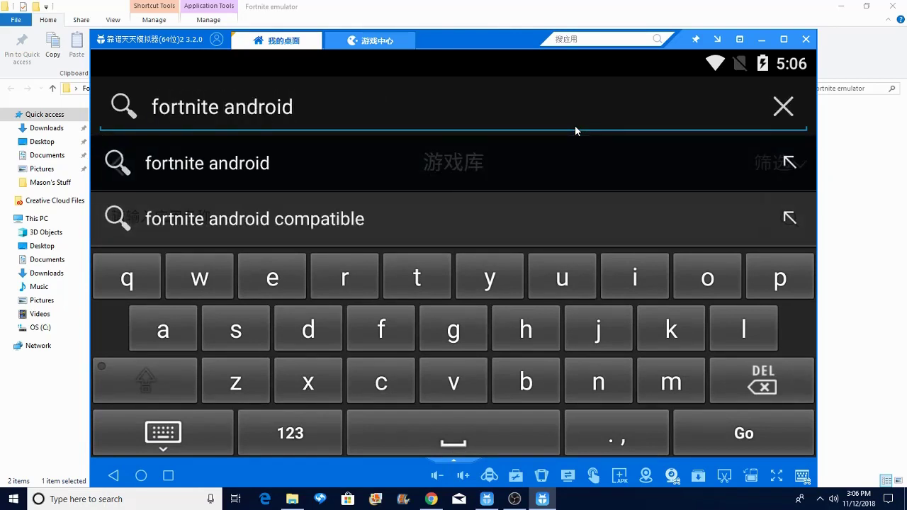
key("Return")
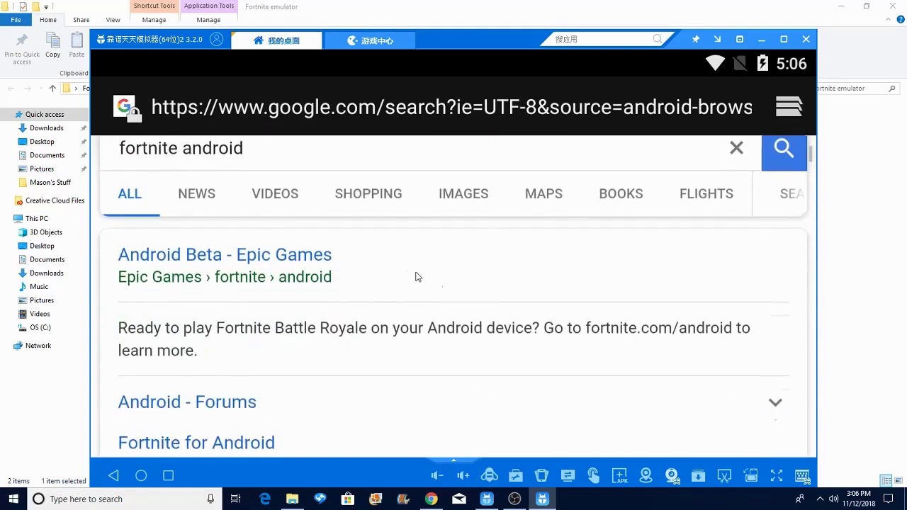
scroll(407, 274, "down", 2)
left_click(308, 258)
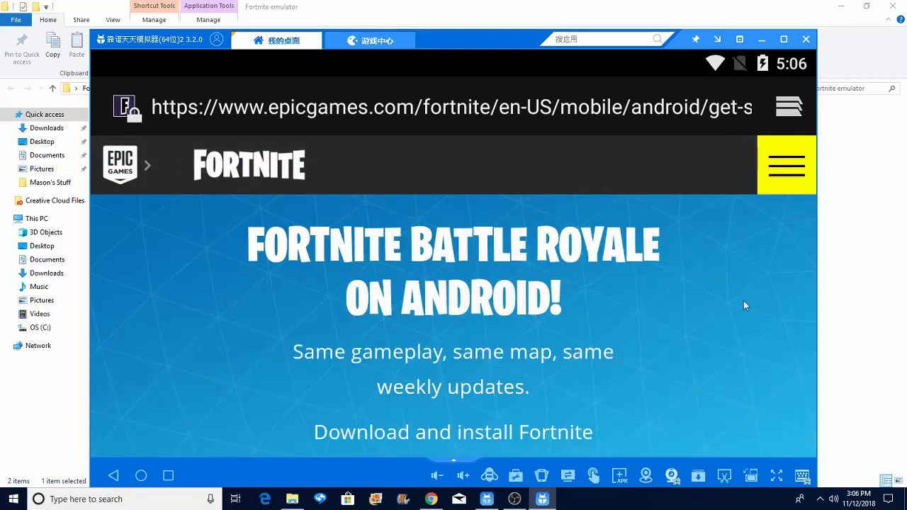
Continue past GET STARTED and start the Fortnite installer download.
scroll(673, 269, "down", 5)
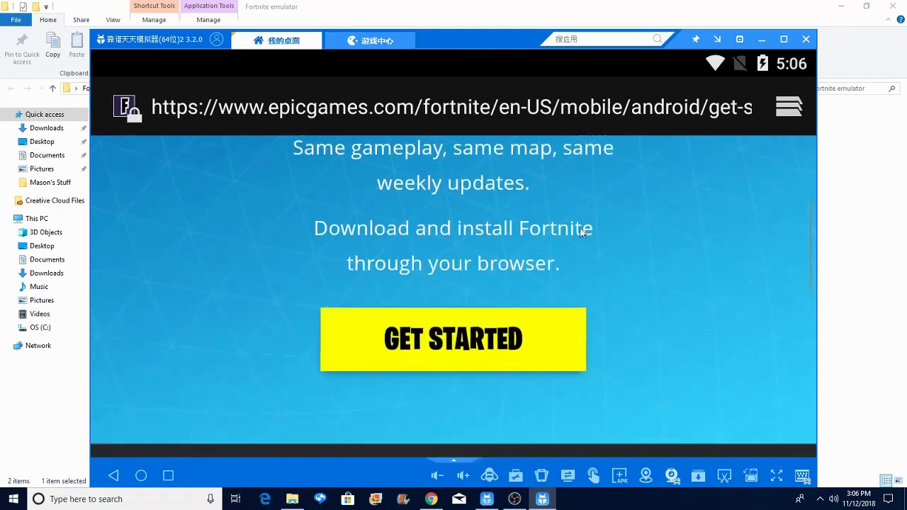
scroll(574, 226, "down", 2)
left_click(528, 248)
scroll(680, 248, "down", 3)
scroll(680, 253, "down", 3)
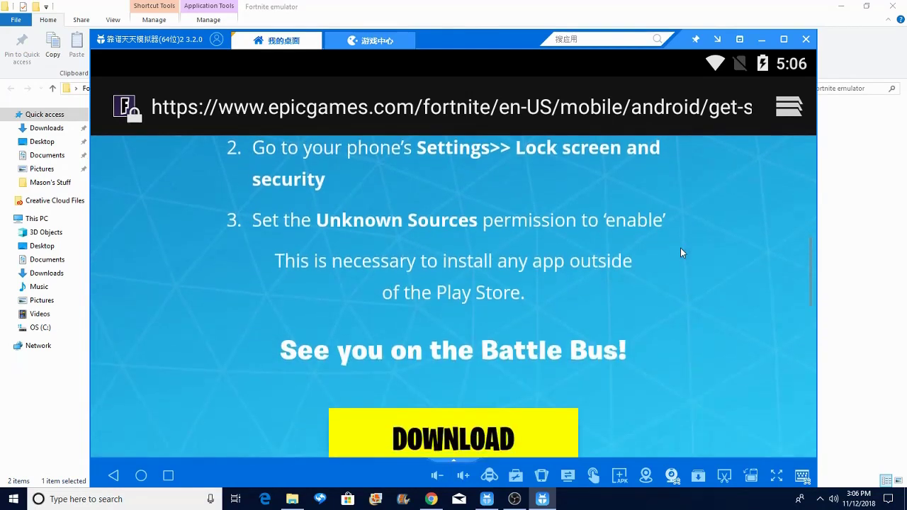
scroll(680, 253, "down", 2)
left_click(442, 215)
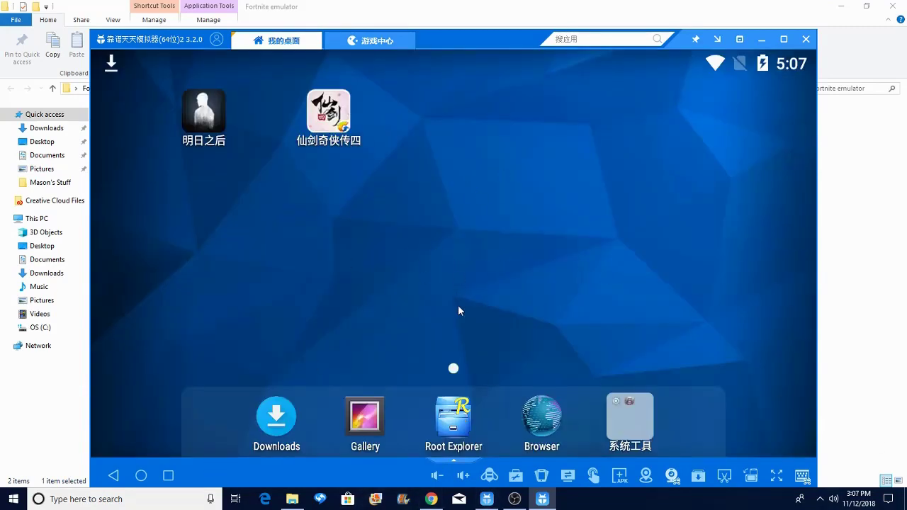
Open the finished Fortnite installer download from the notification shade.
left_click(114, 74)
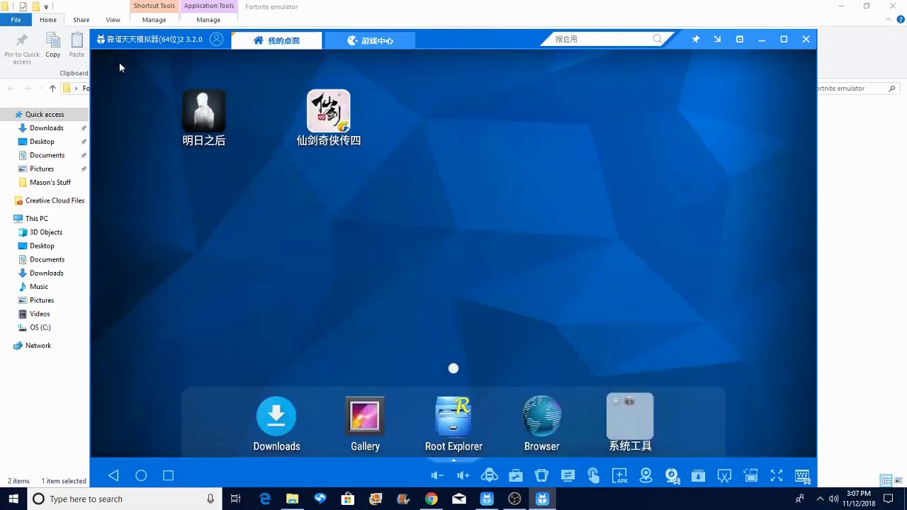
left_click(114, 61)
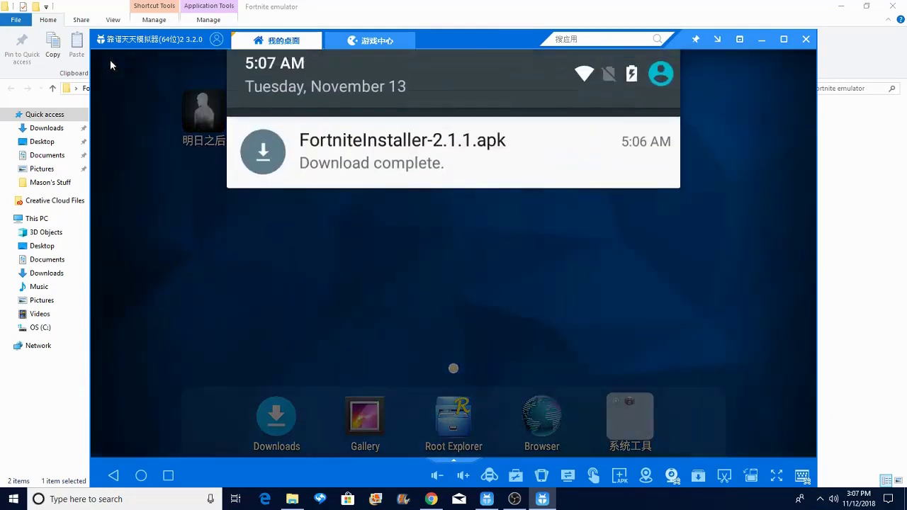
left_click(460, 160)
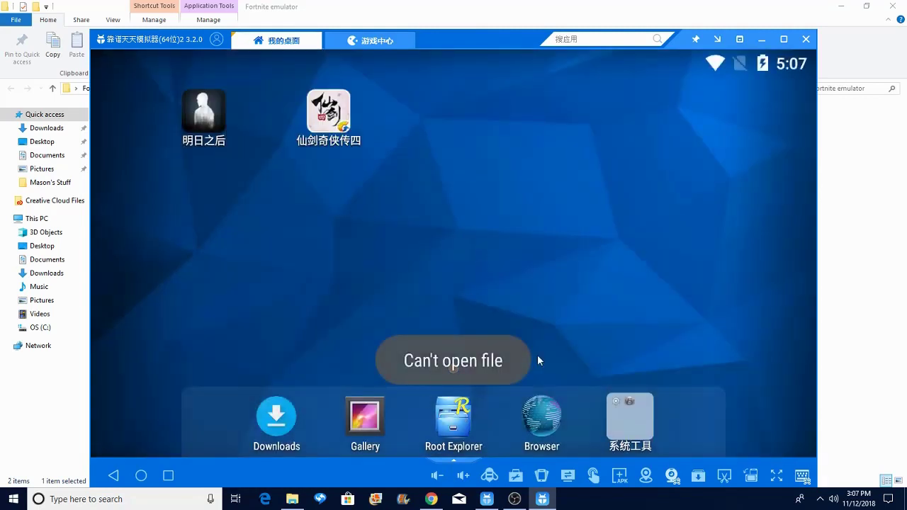
In Root Explorer, dismiss the update notice and open Storage > Download.
left_click(448, 421)
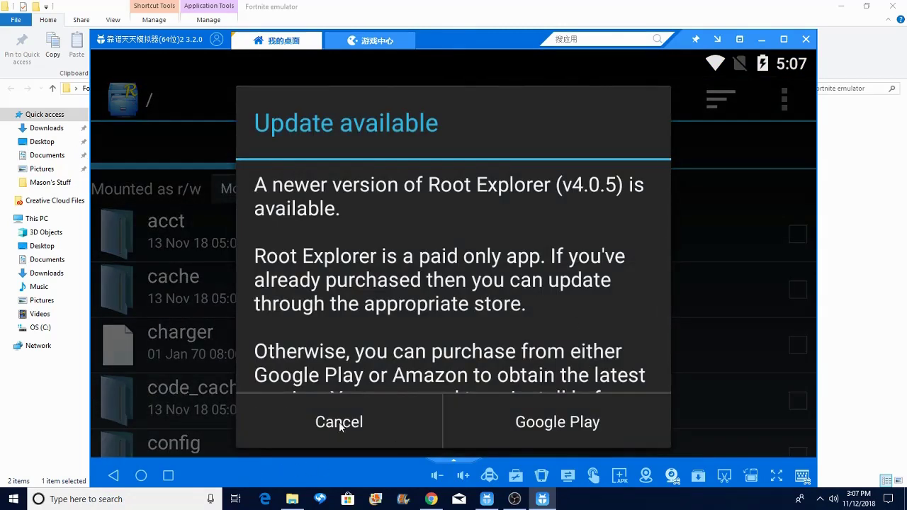
left_click(341, 423)
left_click(675, 157)
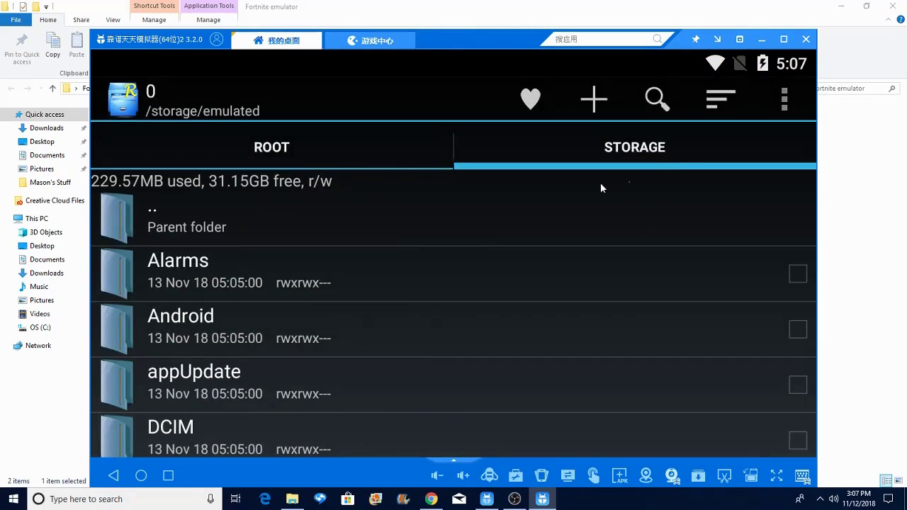
scroll(496, 229, "down", 2)
scroll(450, 229, "down", 2)
left_click(385, 238)
Install FortniteInstaller-2.1.1.apk through the Package Installer and open the installed app.
left_click(317, 277)
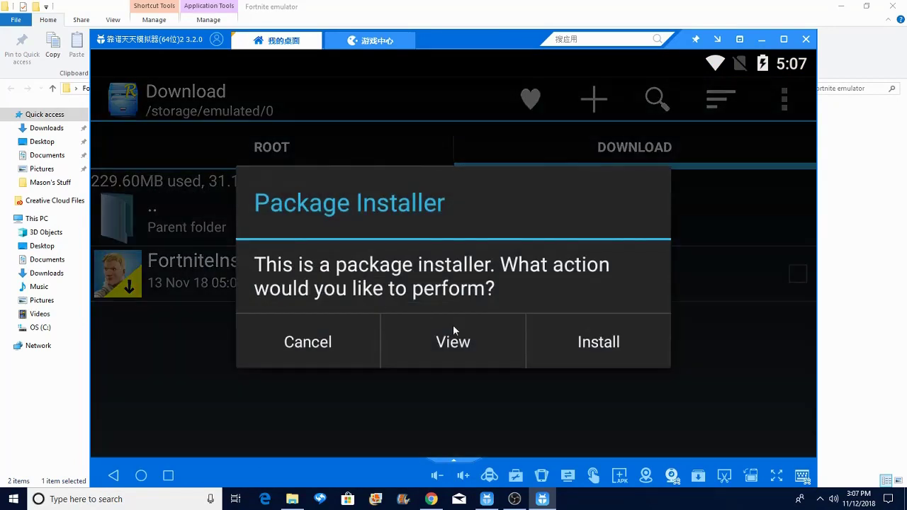
left_click(599, 343)
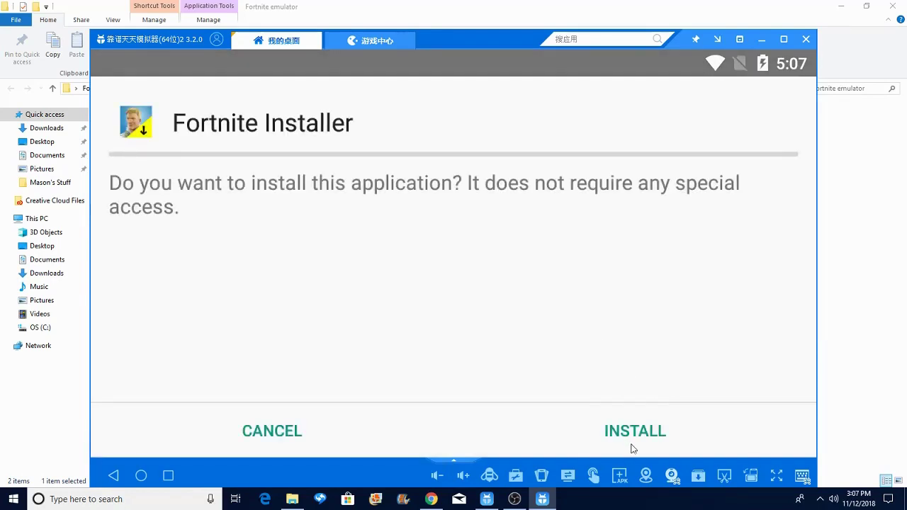
left_click(620, 449)
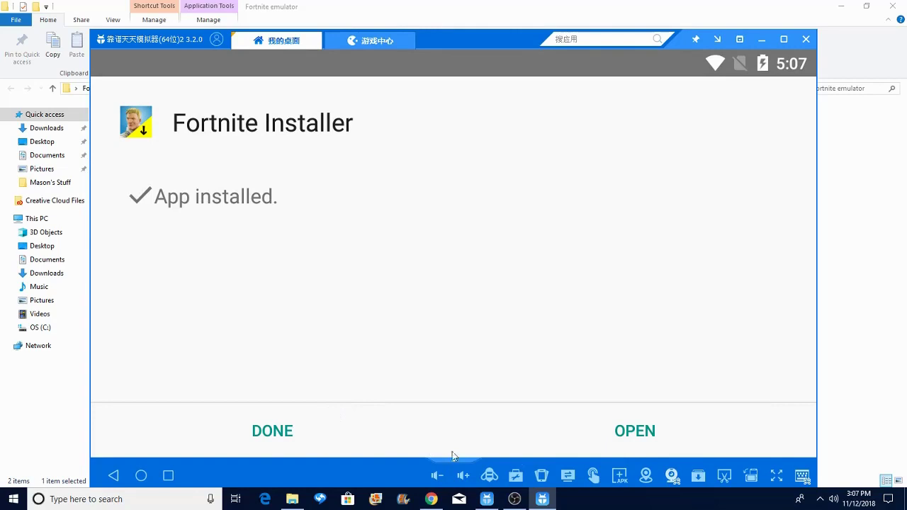
left_click(629, 432)
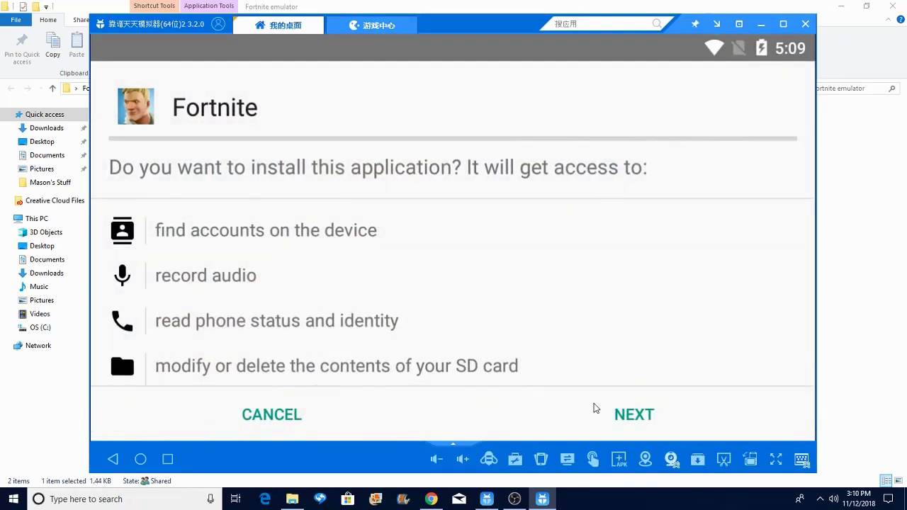
Accept Fortnite's permission list and confirm installing the game.
left_click(653, 400)
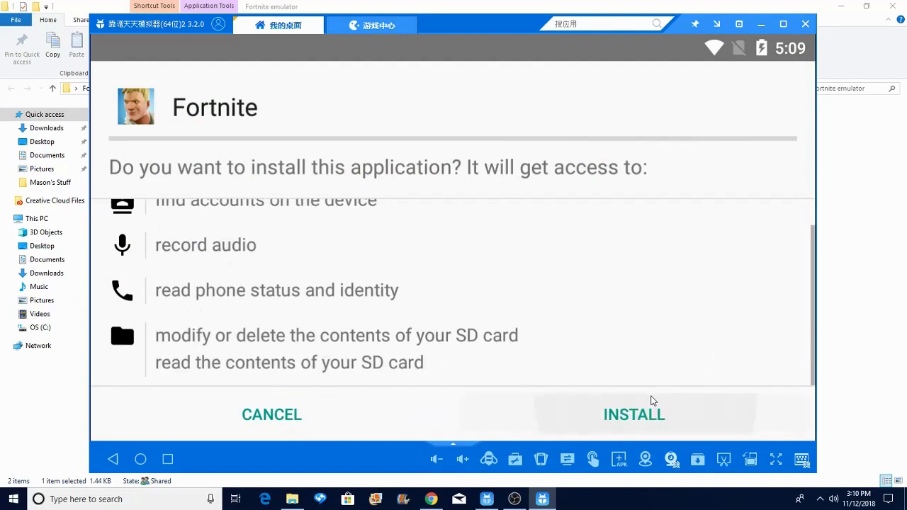
left_click(652, 401)
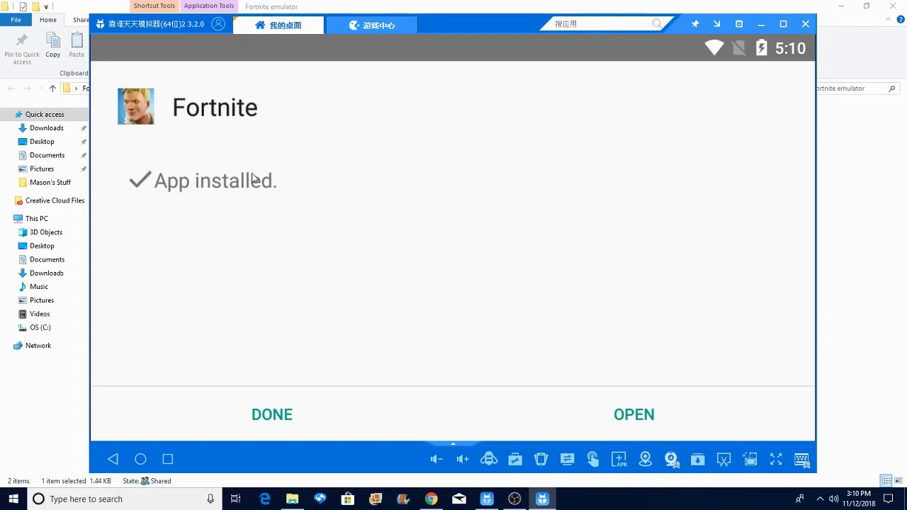
Close the install screen, launch Fortnite, and accept the texture error and 2.174 GiB download prompt.
left_click(298, 411)
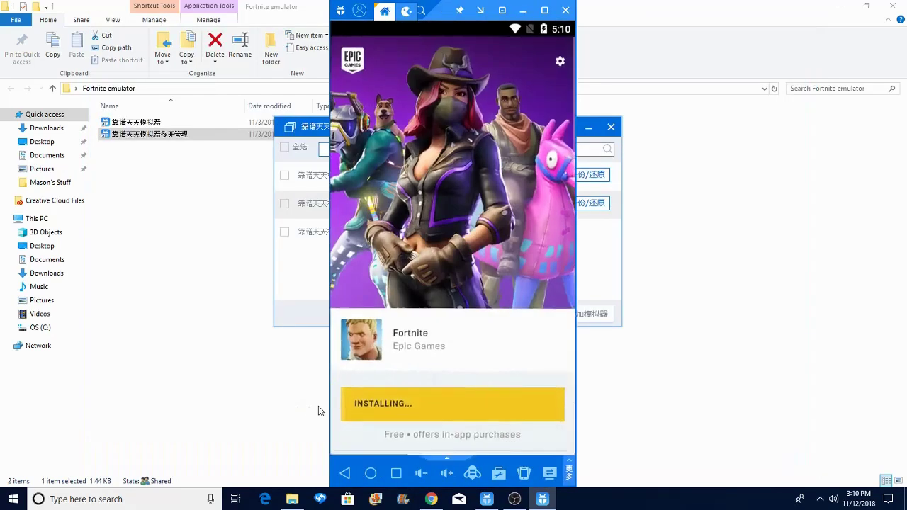
left_click(370, 472)
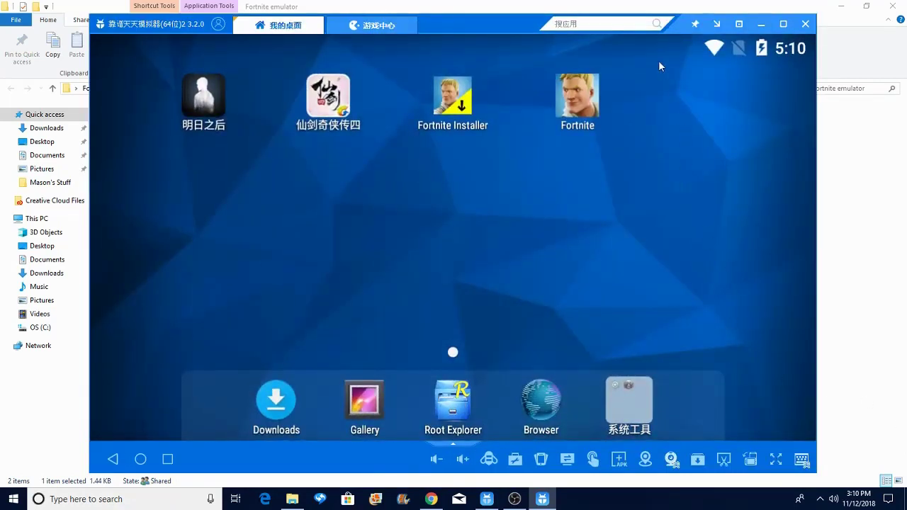
left_click(582, 110)
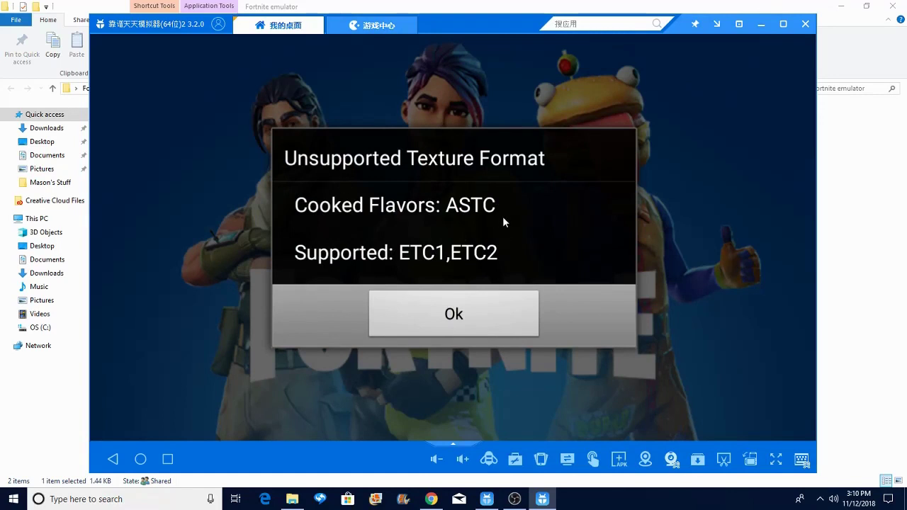
left_click(478, 322)
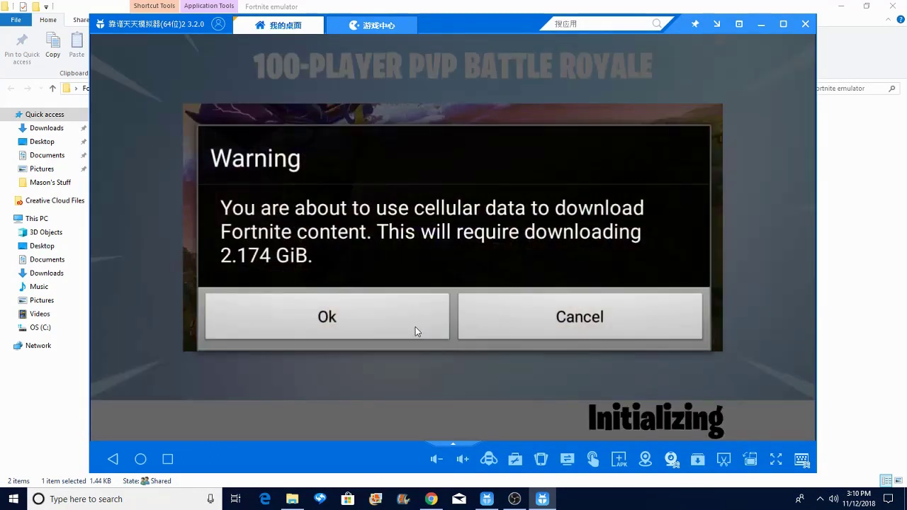
left_click(415, 326)
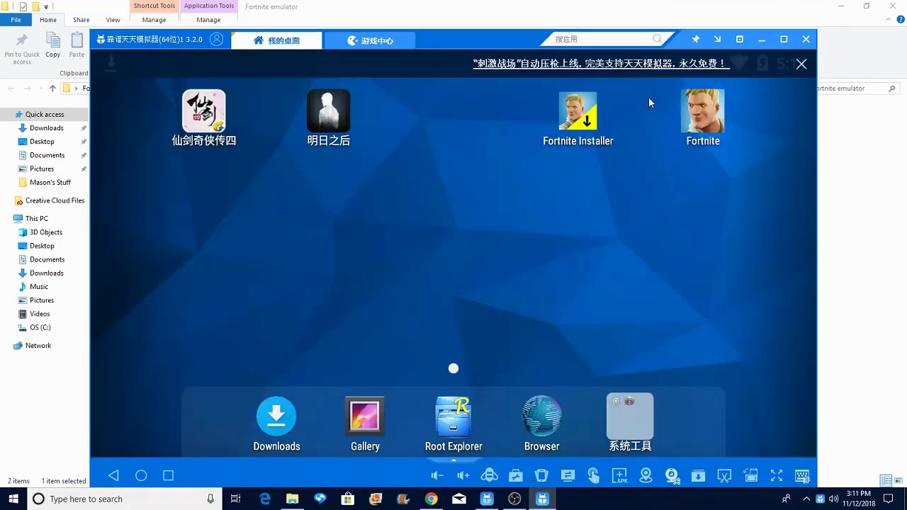
Relaunch Fortnite, dismiss the texture format error, and choose Update on the update-required error.
left_click(706, 126)
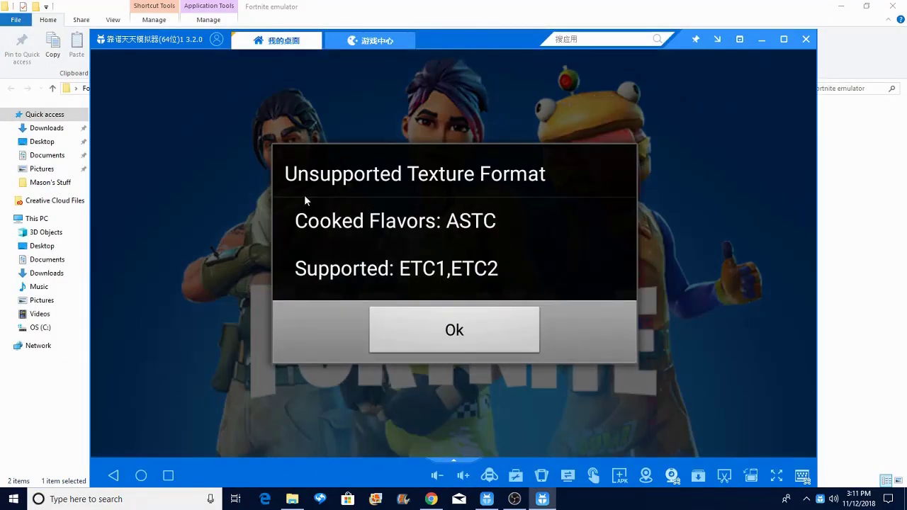
left_click(510, 348)
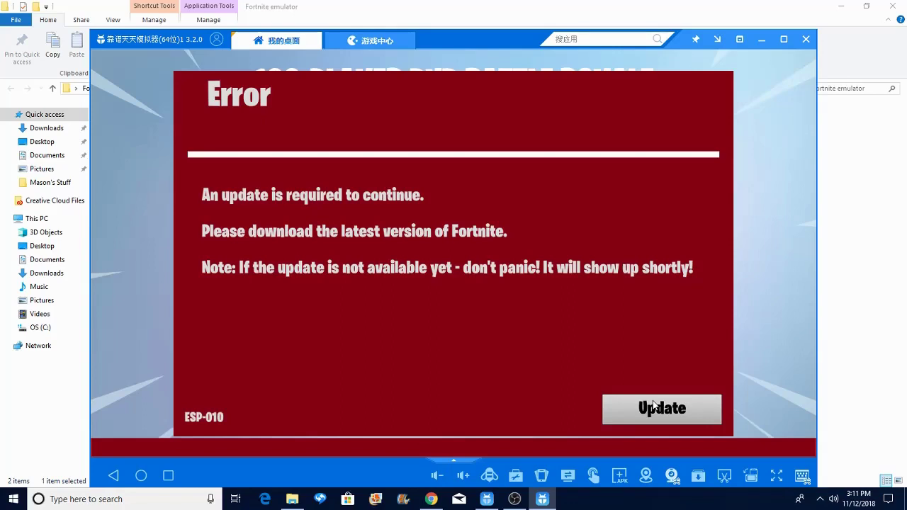
left_click(652, 403)
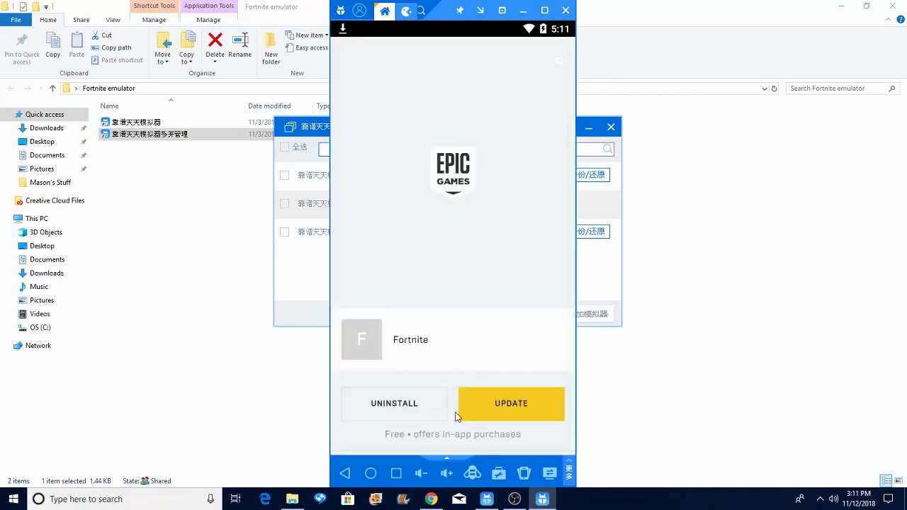
Start the Fortnite update download in the Epic installer and go back to the home screen.
left_click(466, 416)
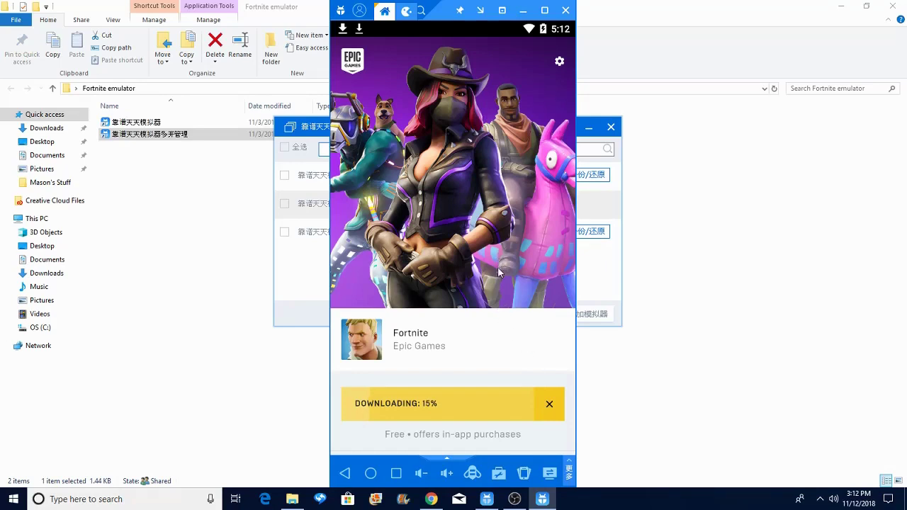
left_click(371, 474)
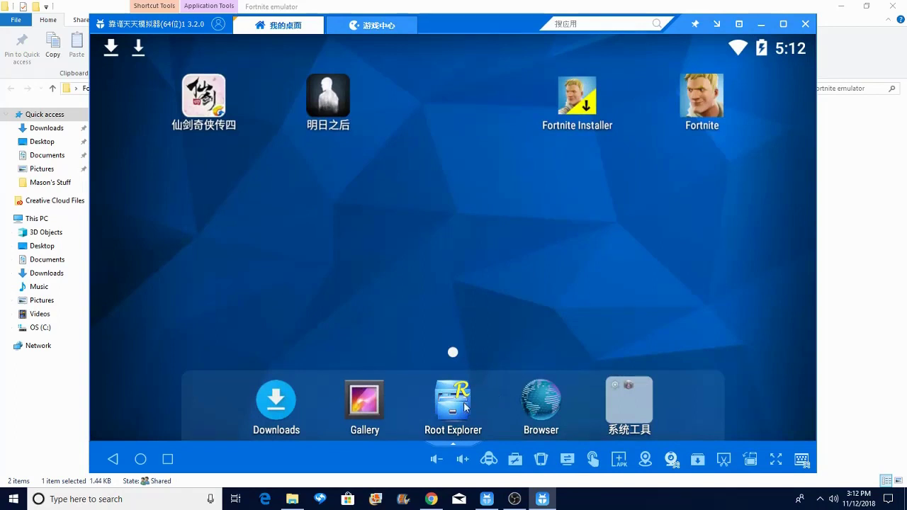
left_click(460, 401)
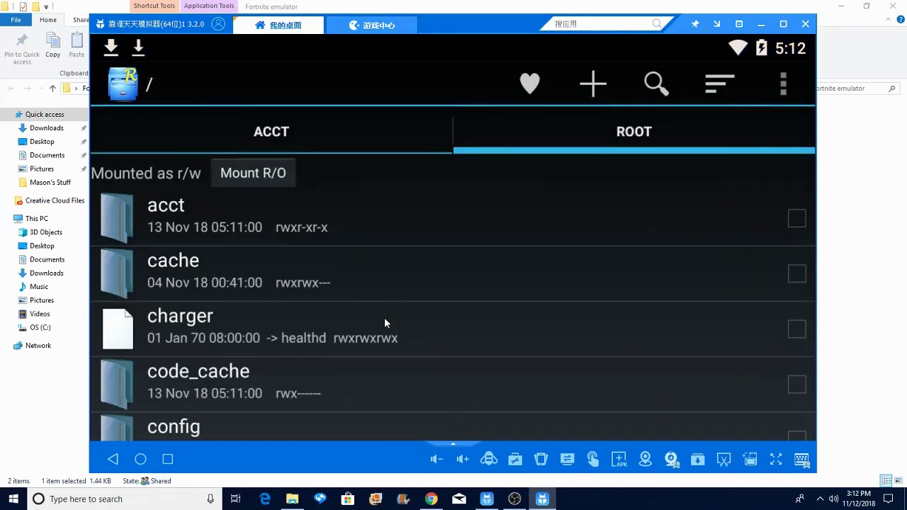
scroll(384, 321, "down", 3)
scroll(384, 322, "down", 2)
scroll(384, 322, "down", 3)
scroll(384, 322, "up", 2)
scroll(384, 323, "up", 3)
scroll(386, 322, "up", 3)
scroll(262, 266, "down", 2)
scroll(259, 265, "down", 1)
scroll(255, 283, "up", 3)
left_click(142, 459)
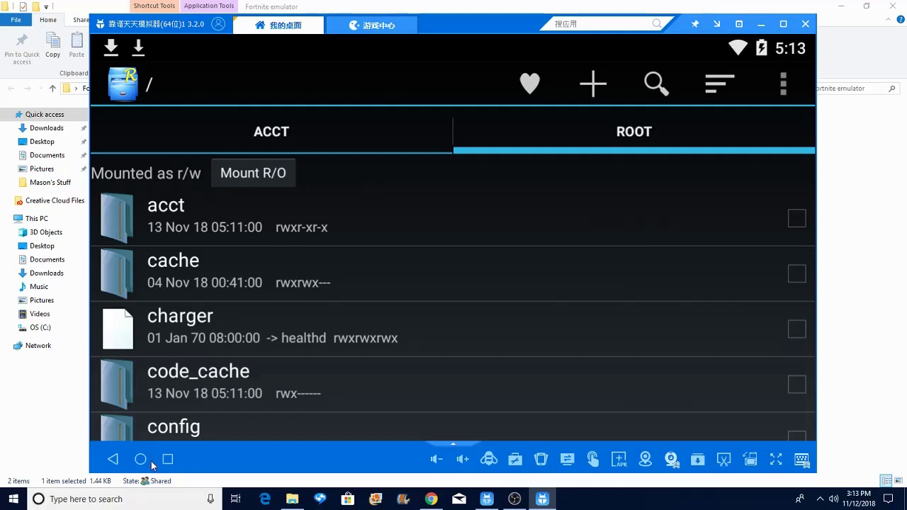